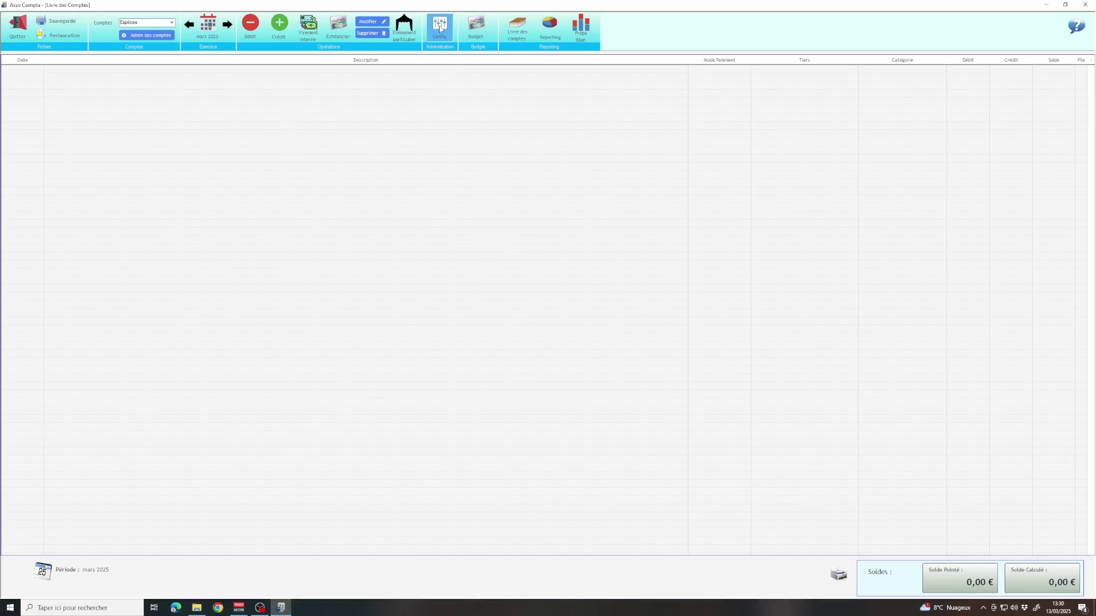
# - Open the accounting key administration and examine the tree of existing keys, the available parent keys and the label field
pyautogui.click(440, 29)
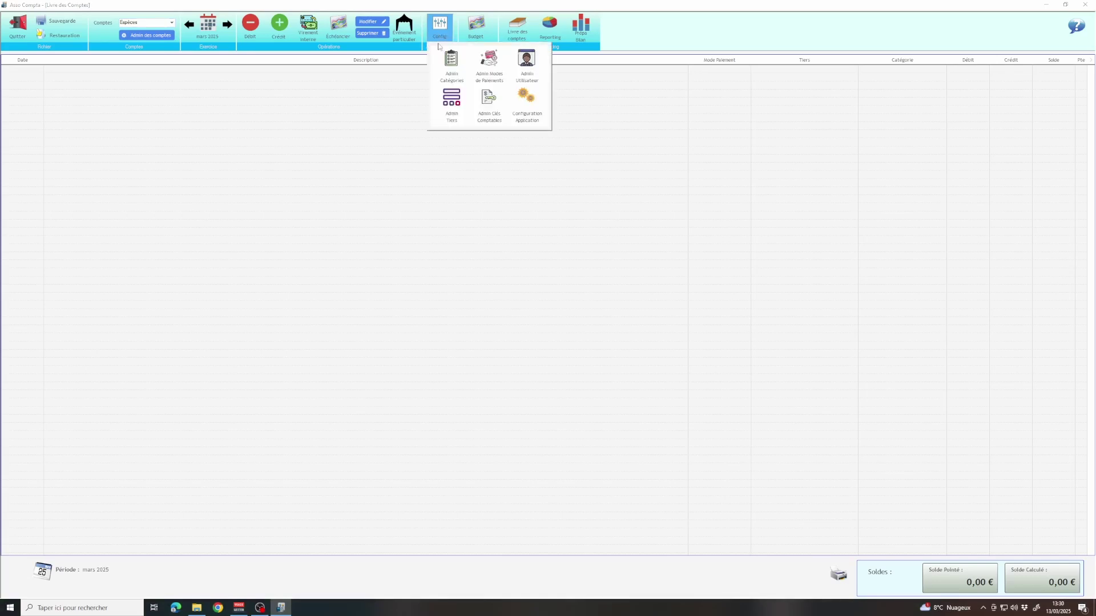
pyautogui.click(493, 105)
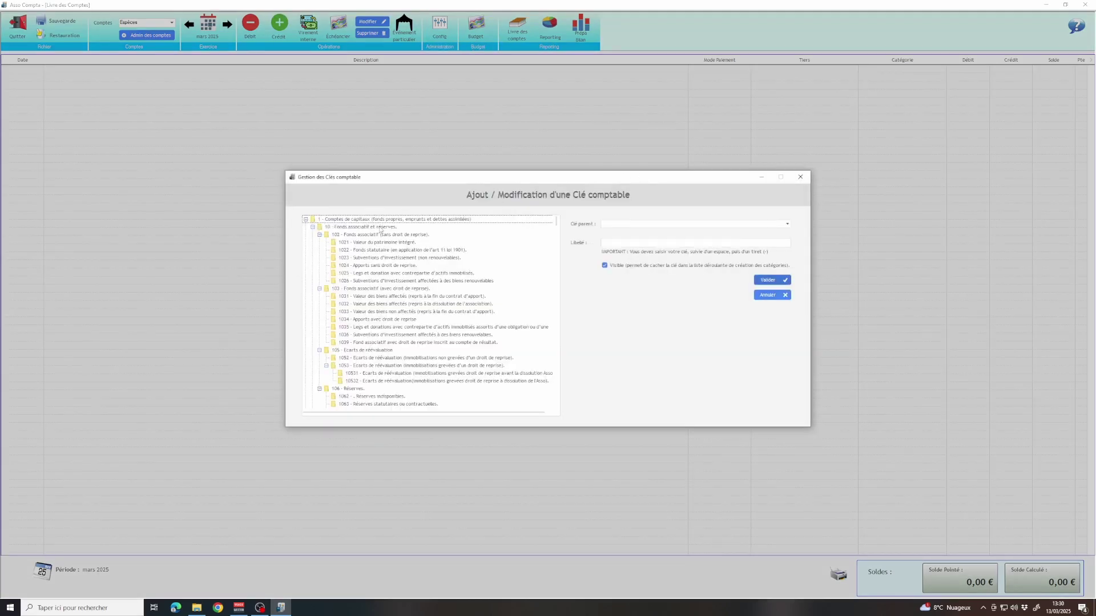
pyautogui.scroll(-15, 381, 247)
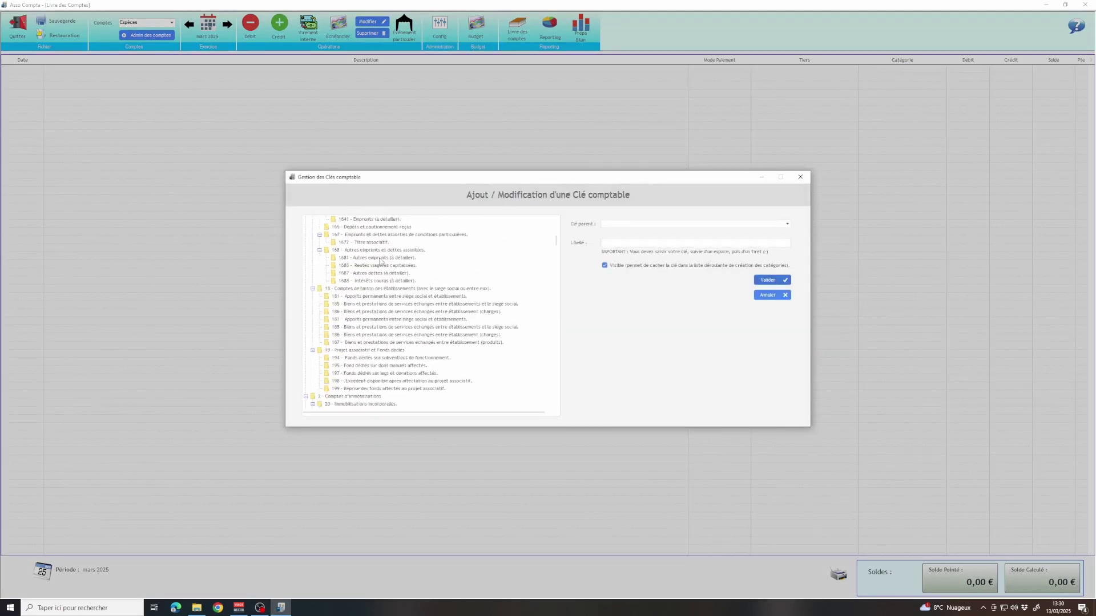
pyautogui.scroll(-15, 393, 270)
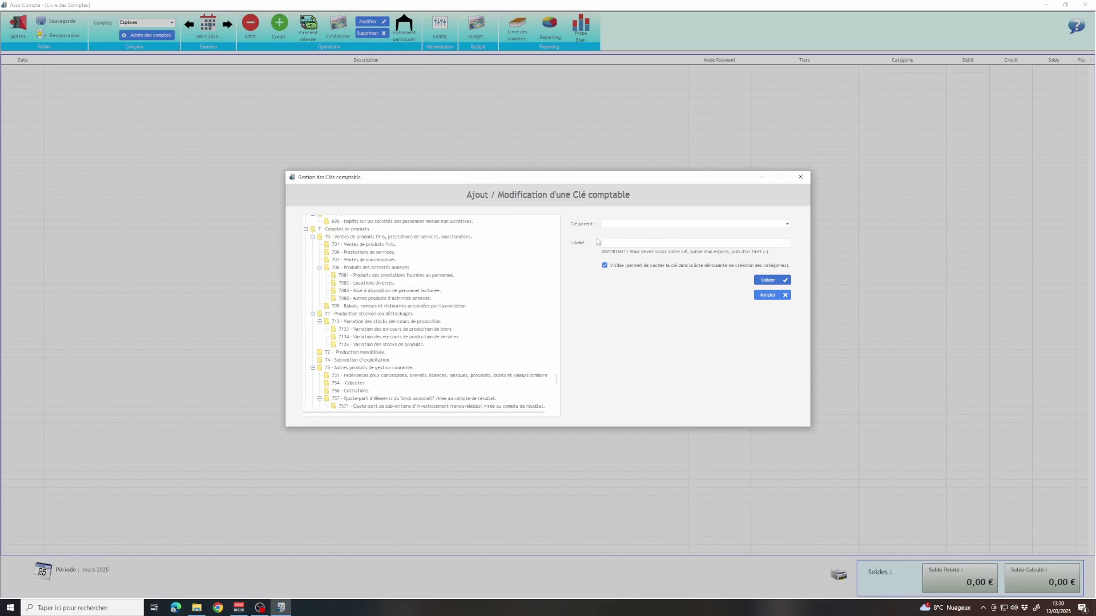
pyautogui.click(615, 245)
pyautogui.click(625, 225)
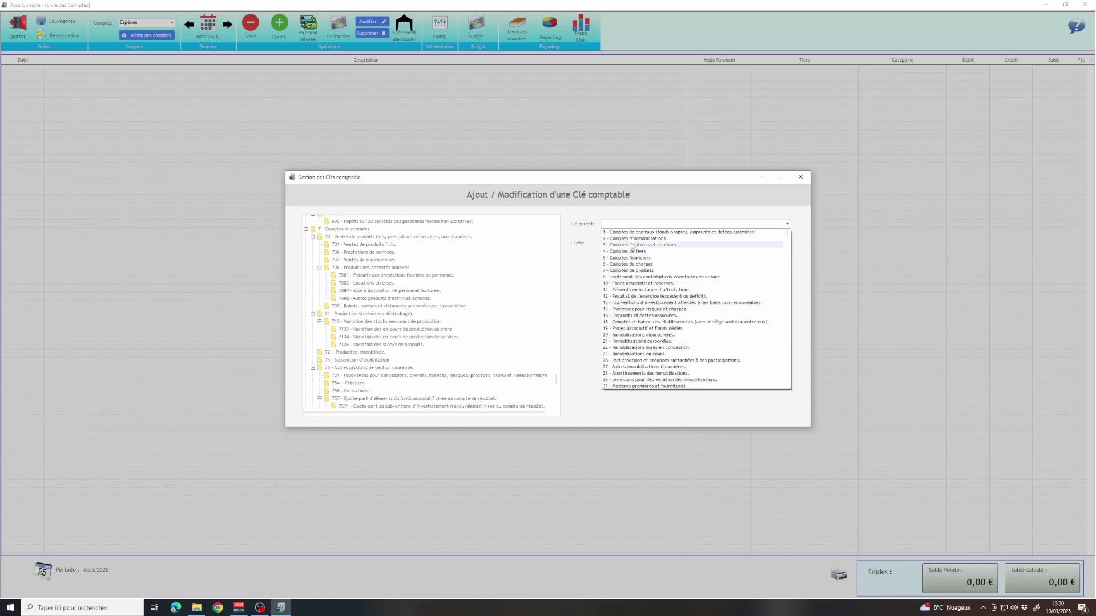
pyautogui.press('Escape')
pyautogui.click(613, 243)
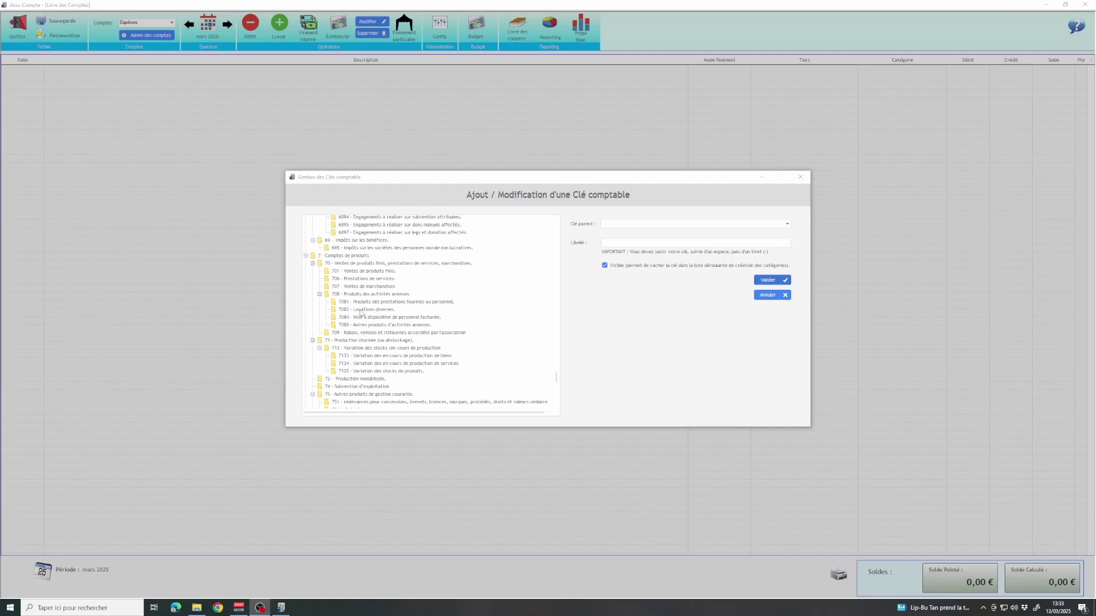
# - Create the accounting key "70831 - Location materiel" under the parent key "7083 - Locations diverses"
pyautogui.click(343, 311)
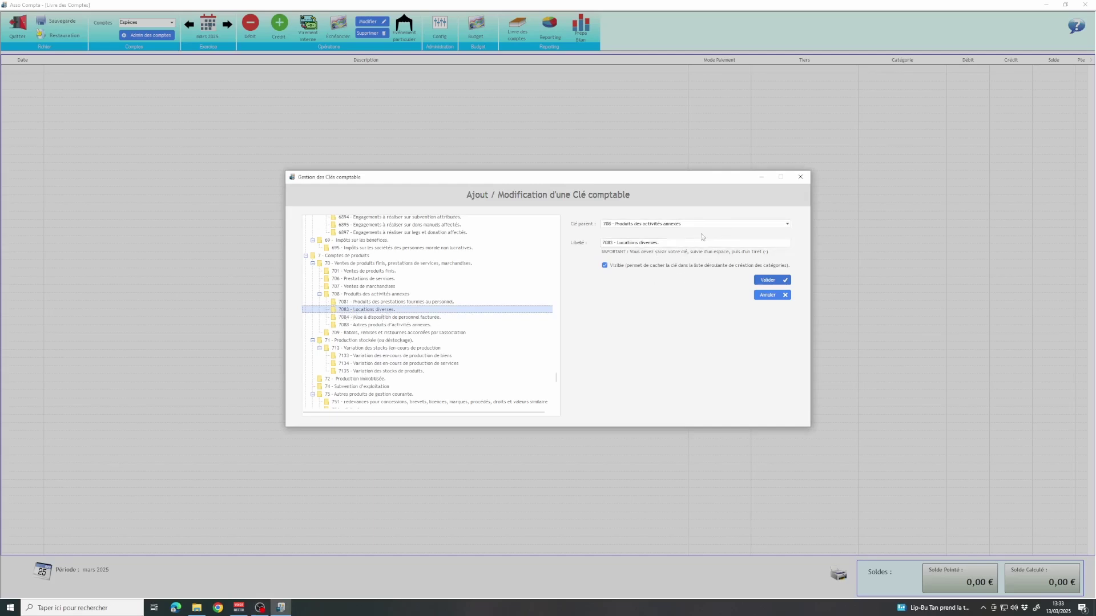
pyautogui.click(685, 224)
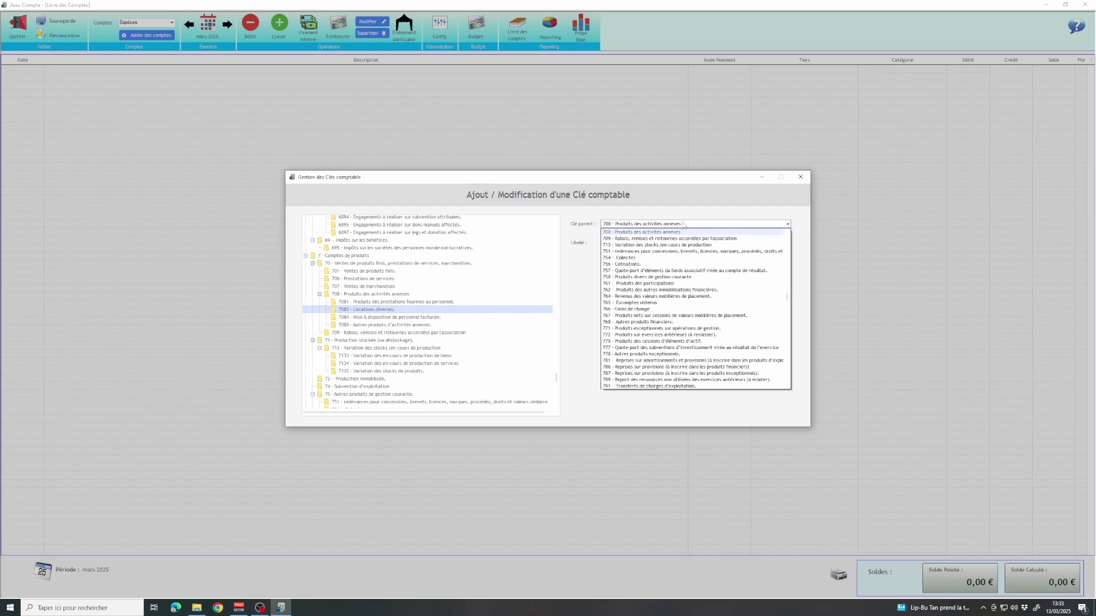
pyautogui.scroll(-4, 631, 342)
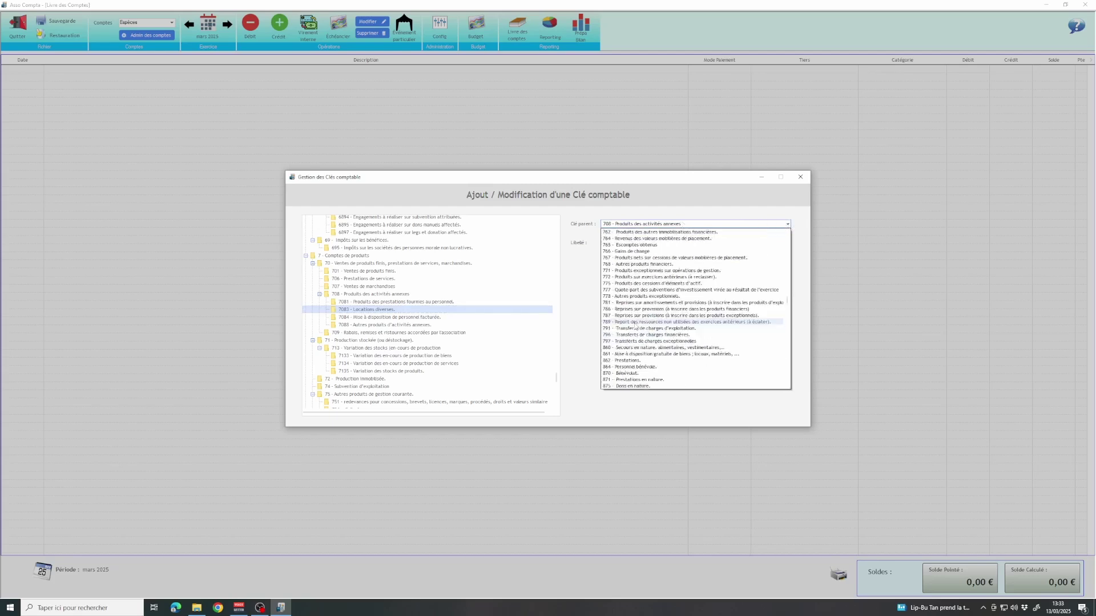
pyautogui.click(639, 273)
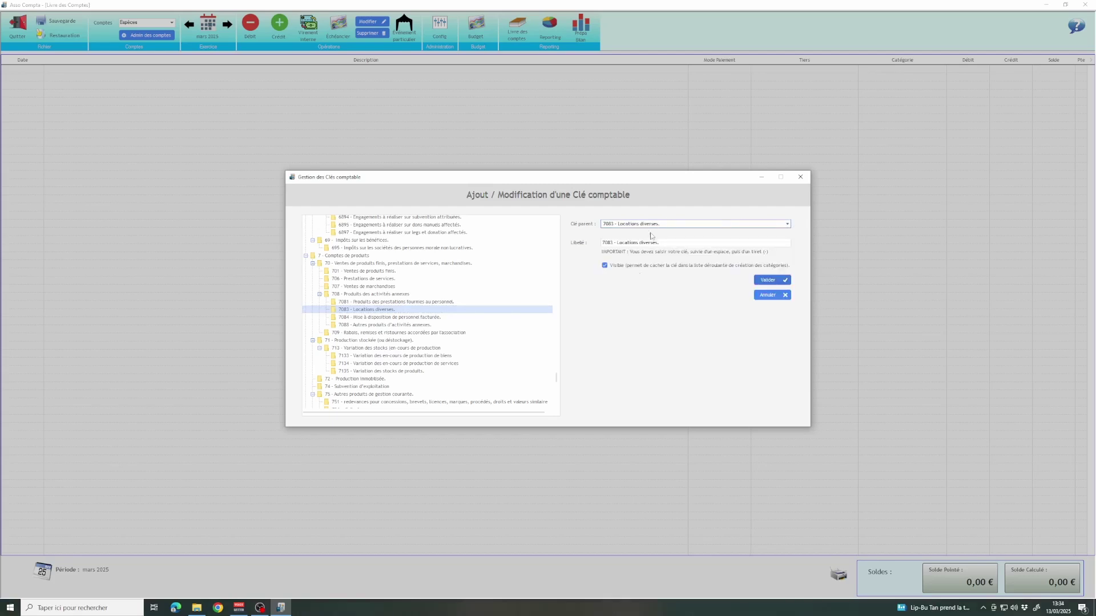
pyautogui.moveTo(613, 244); pyautogui.dragTo(669, 256)
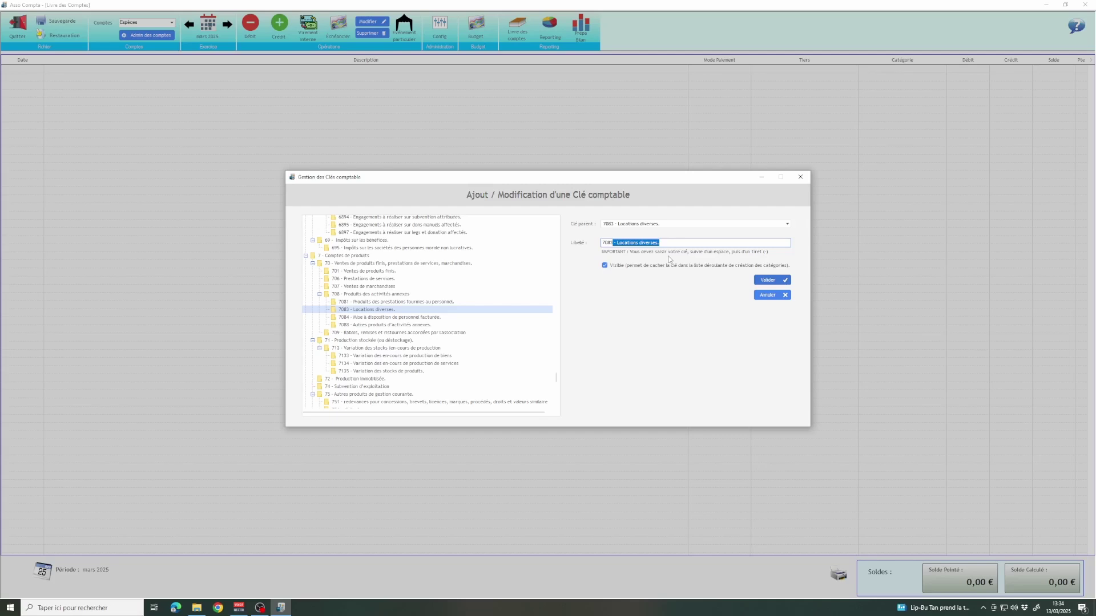
pyautogui.write('1 - Location')
pyautogui.click(782, 298)
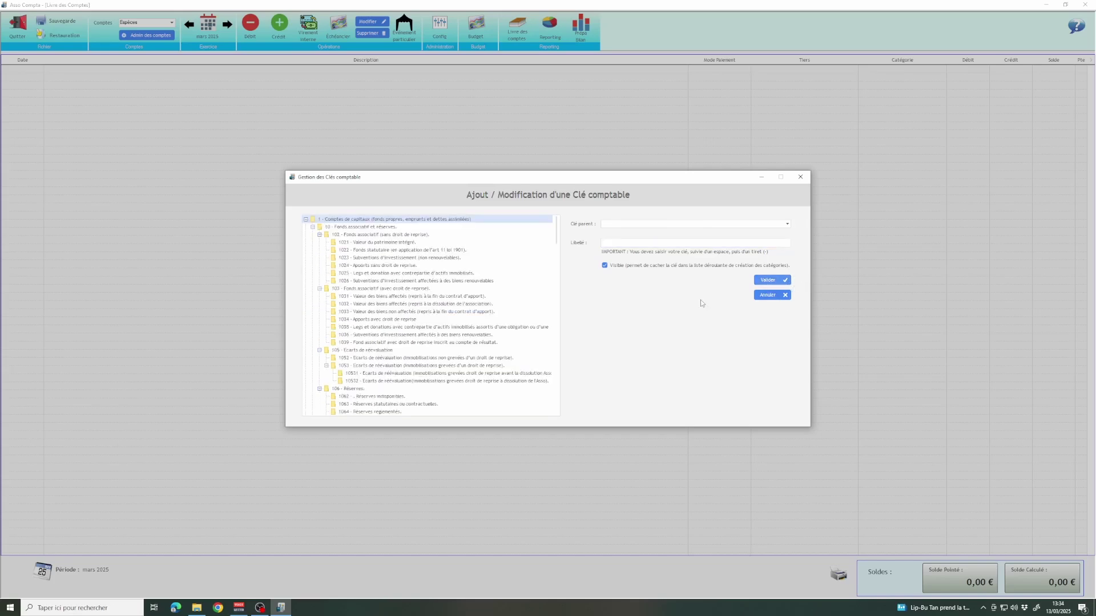
# - Find the key "70831 - Location materiel" in the accounting key tree and display its details
pyautogui.scroll(-7, 556, 231)
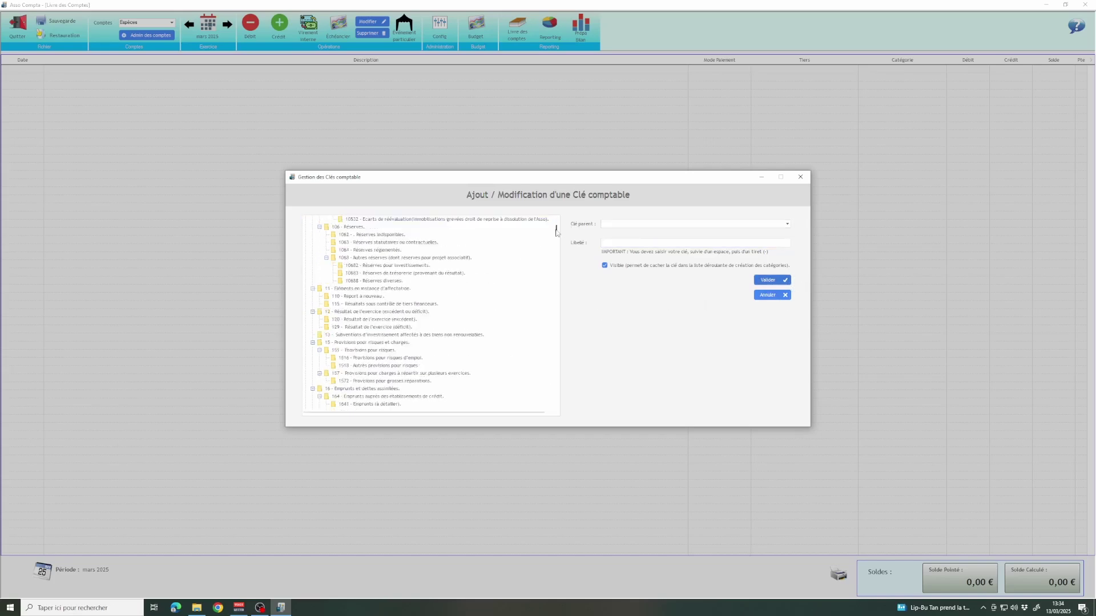
pyautogui.moveTo(555, 232); pyautogui.dragTo(556, 378)
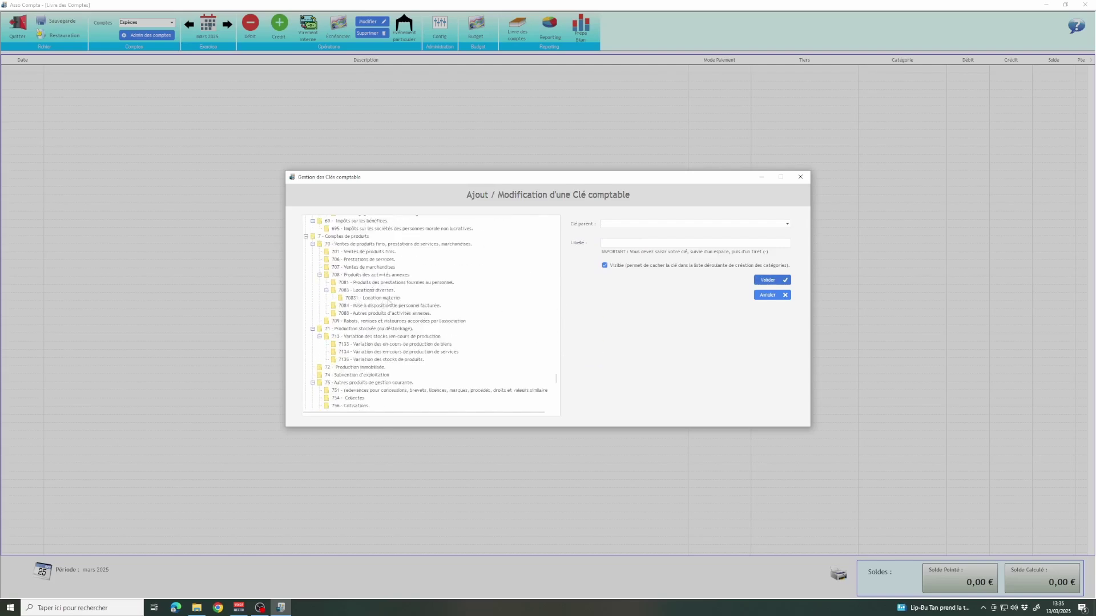
pyautogui.click(389, 298)
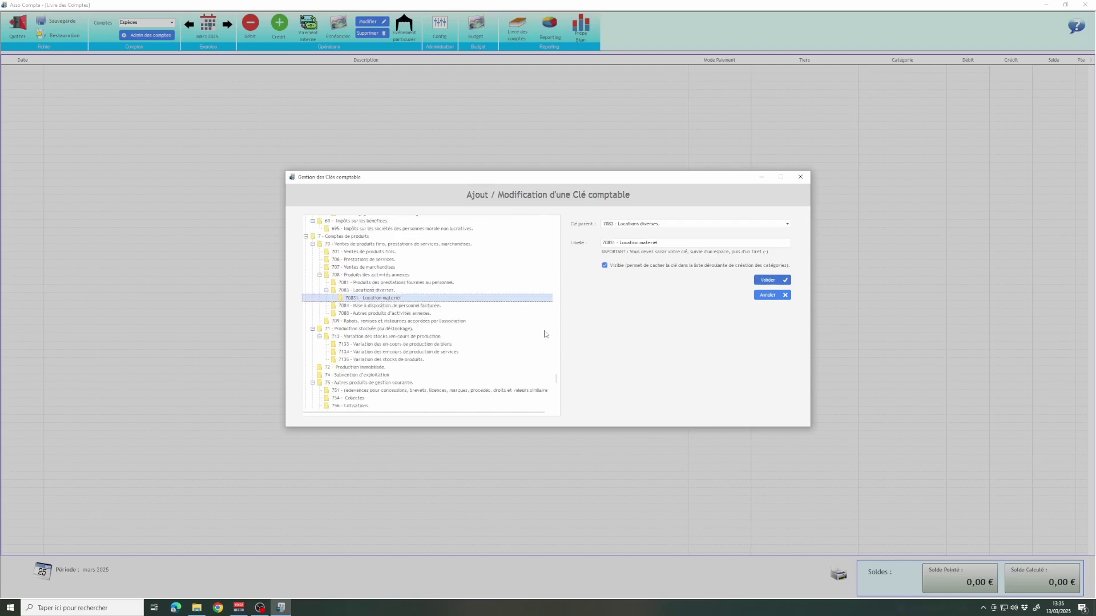
# - Review the list of payment modes and the form for adding one, without adding anything, and close the list
pyautogui.click(439, 26)
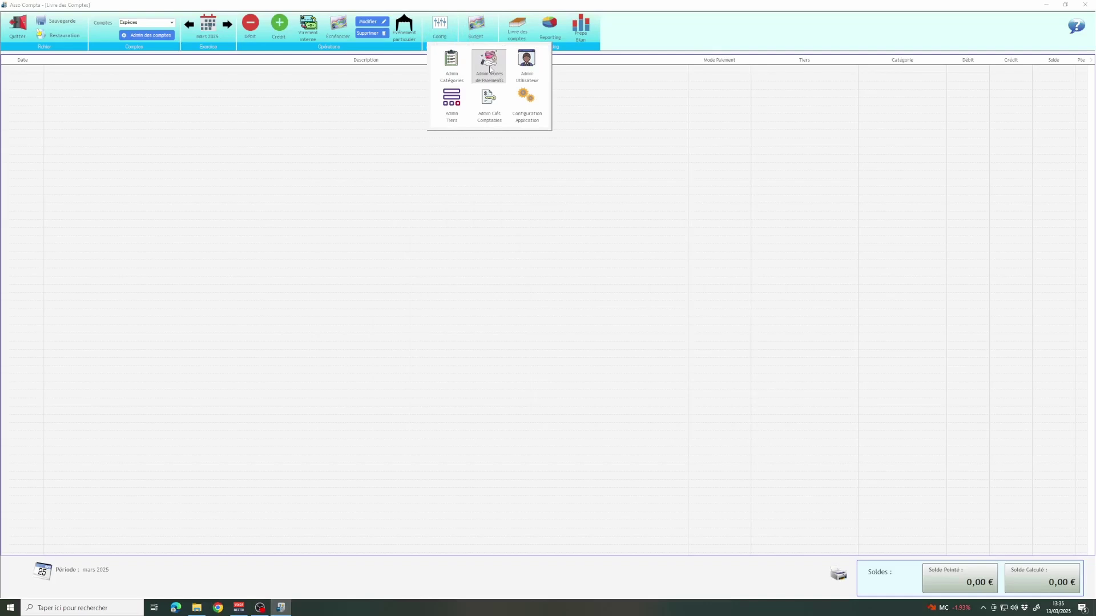
pyautogui.click(493, 69)
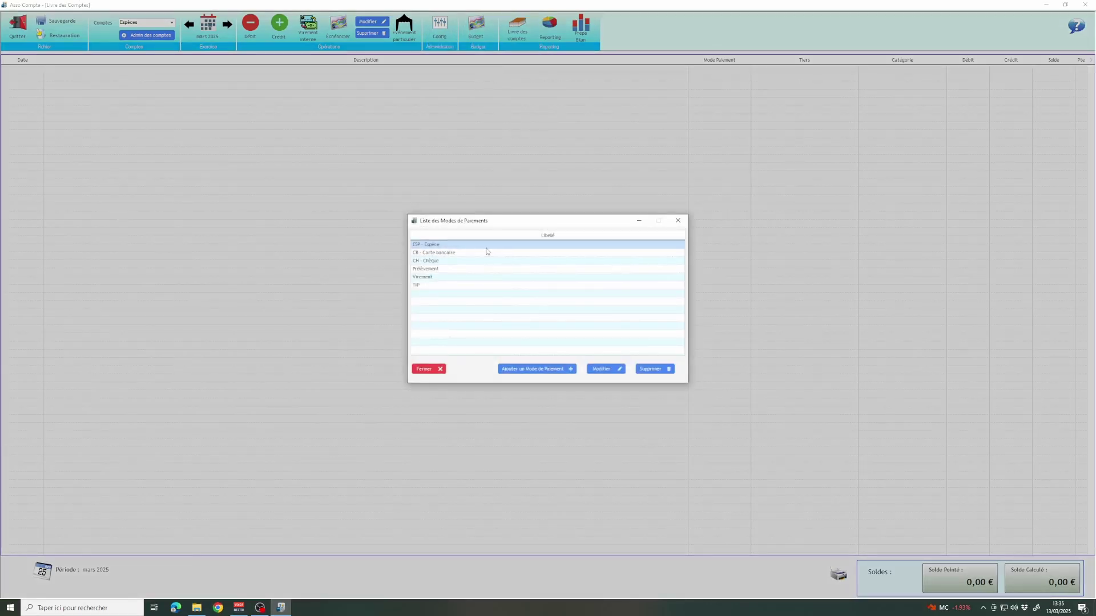
pyautogui.click(537, 371)
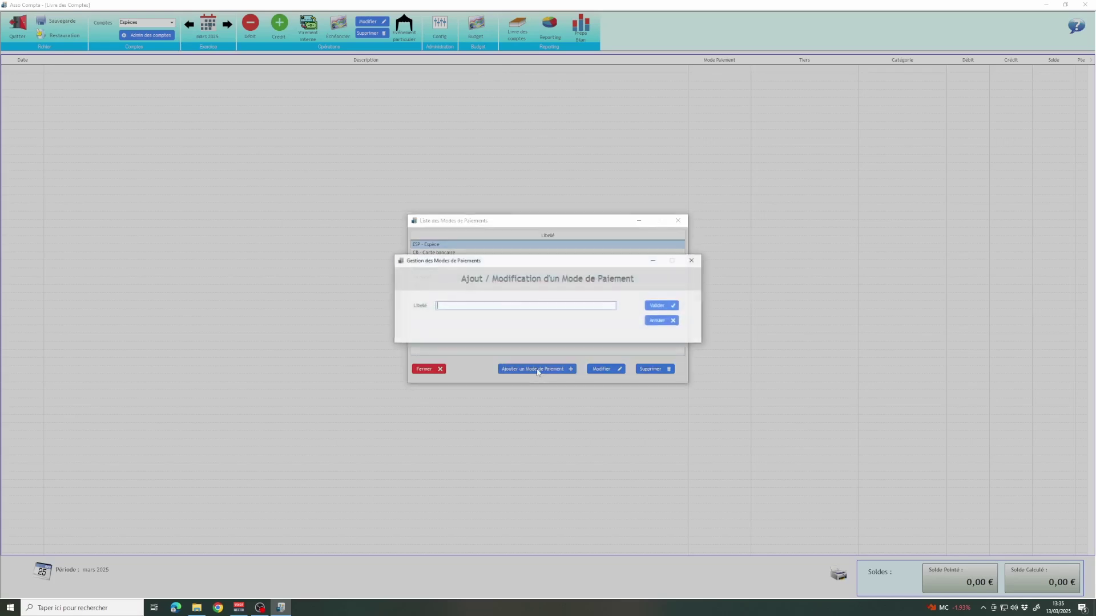
pyautogui.click(660, 322)
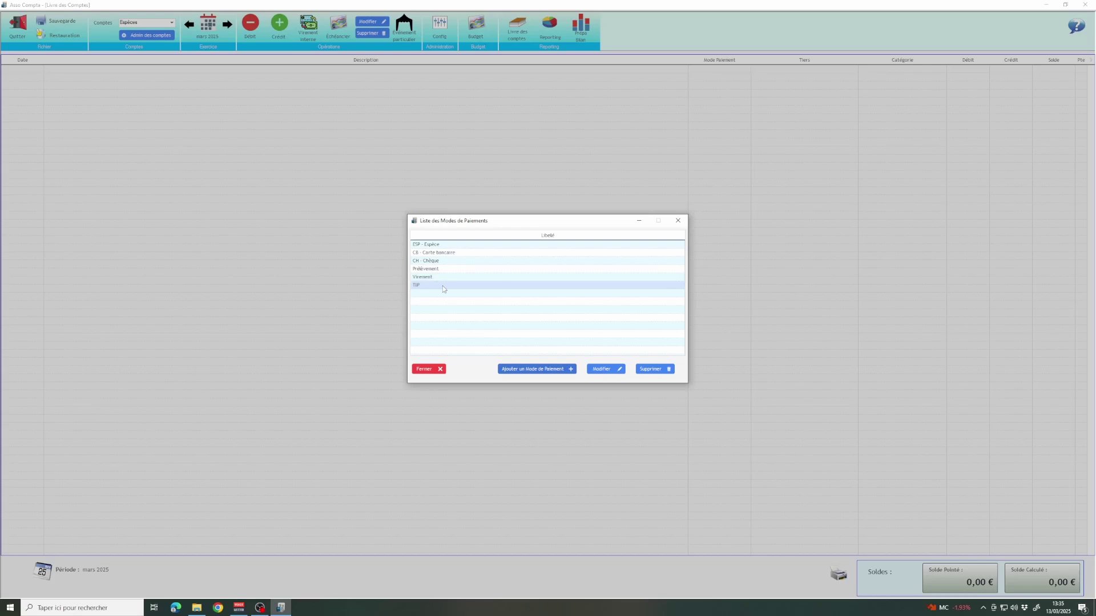
pyautogui.click(425, 369)
# - Start a new category in the category administration and label it "Location motoculteur"
pyautogui.click(439, 25)
pyautogui.click(448, 63)
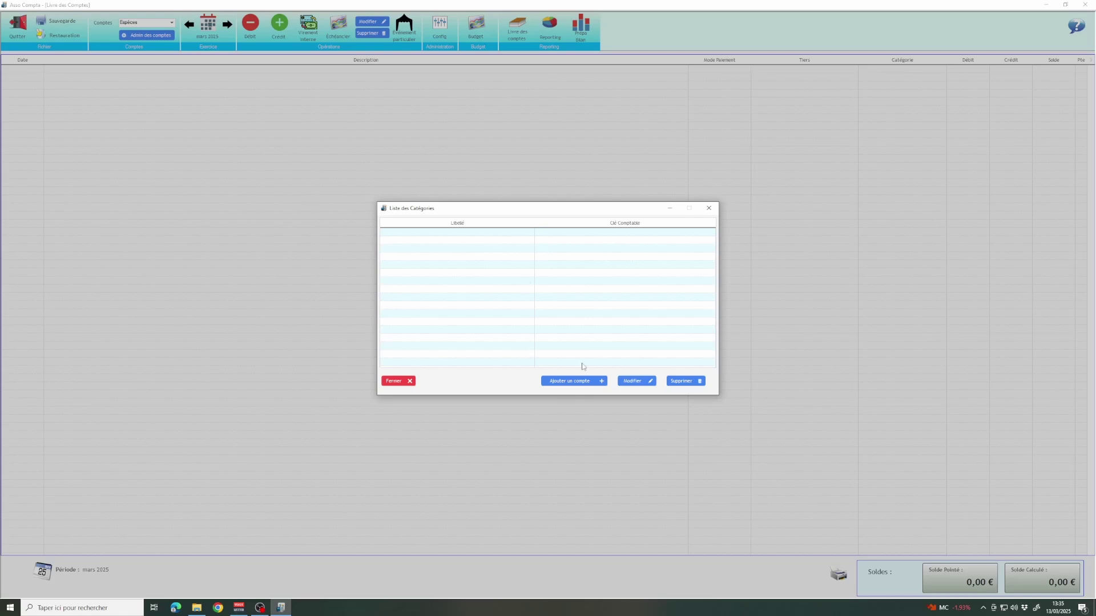
pyautogui.click(578, 381)
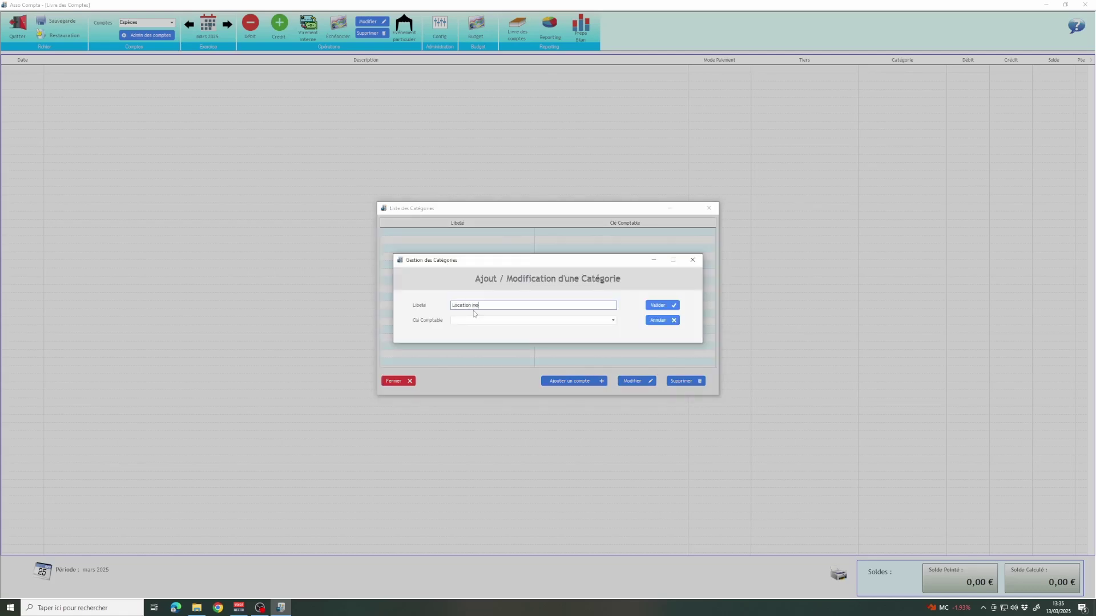
pyautogui.write('Location motoculteur')
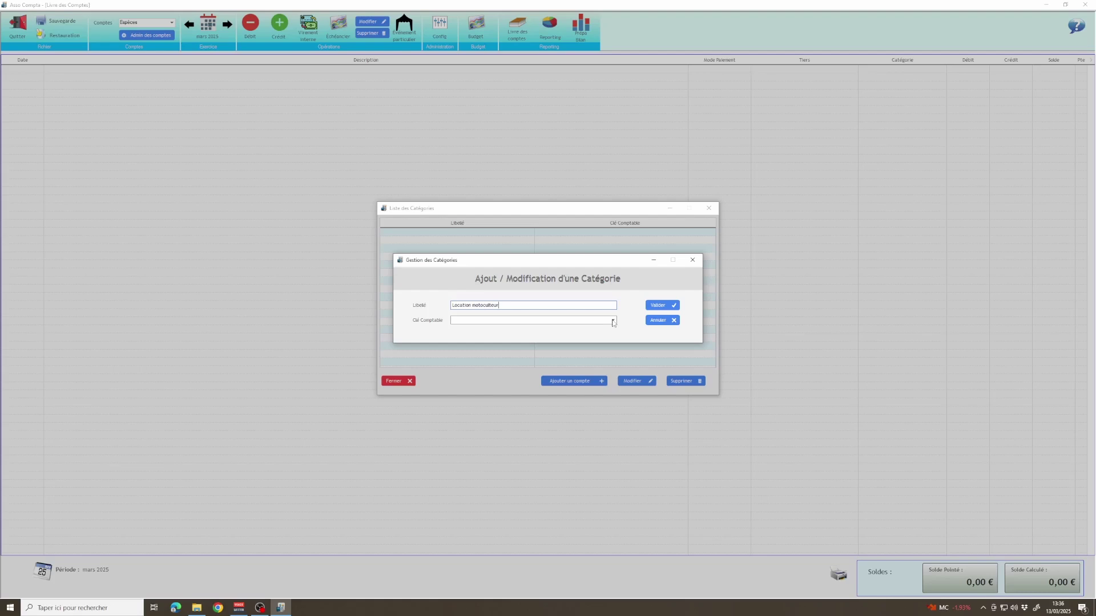
# - Assign the accounting key "70831 - Location materiel" to the new category, save it and close the category list
pyautogui.click(613, 321)
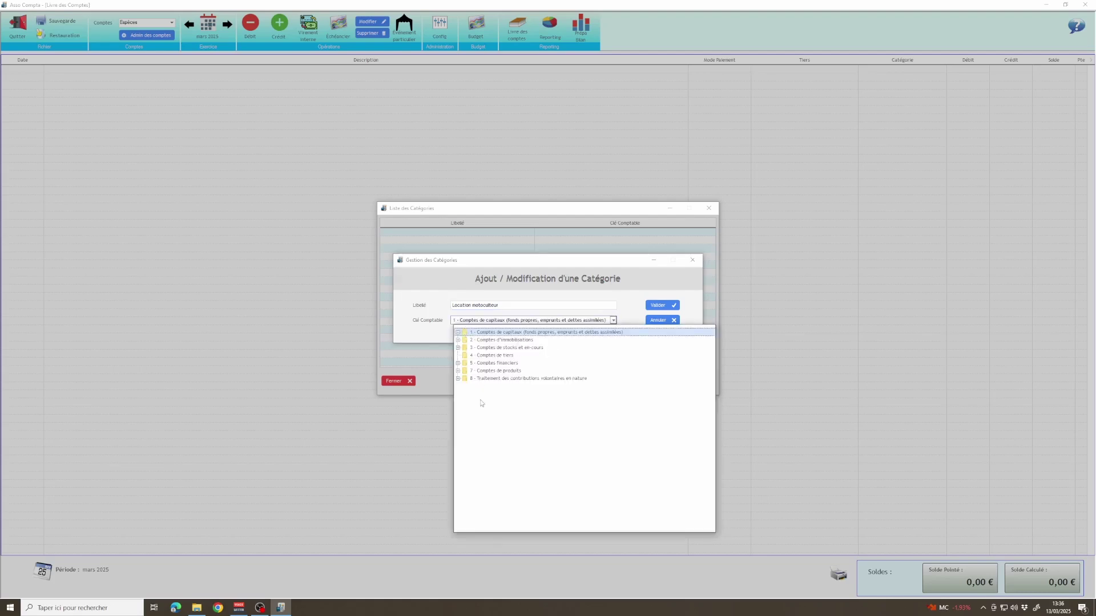
pyautogui.click(458, 371)
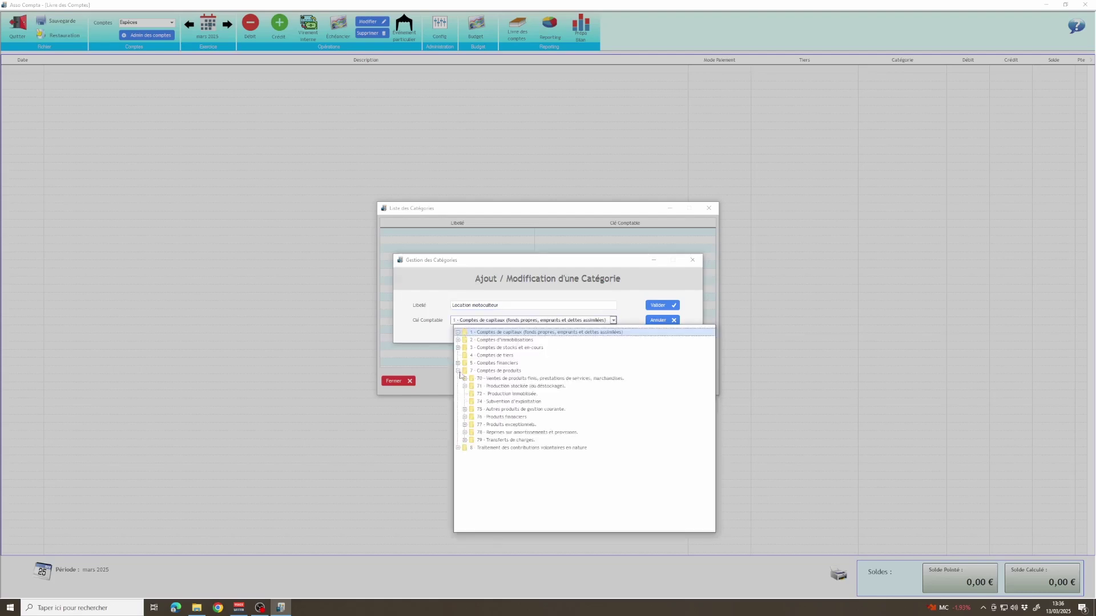
pyautogui.click(465, 378)
pyautogui.click(472, 409)
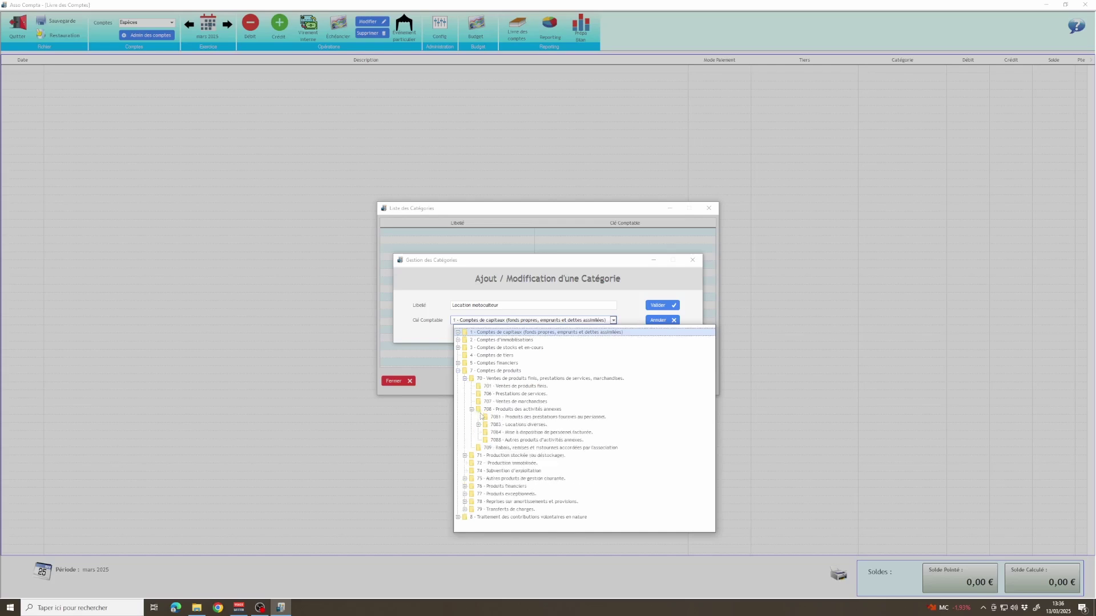
pyautogui.click(479, 426)
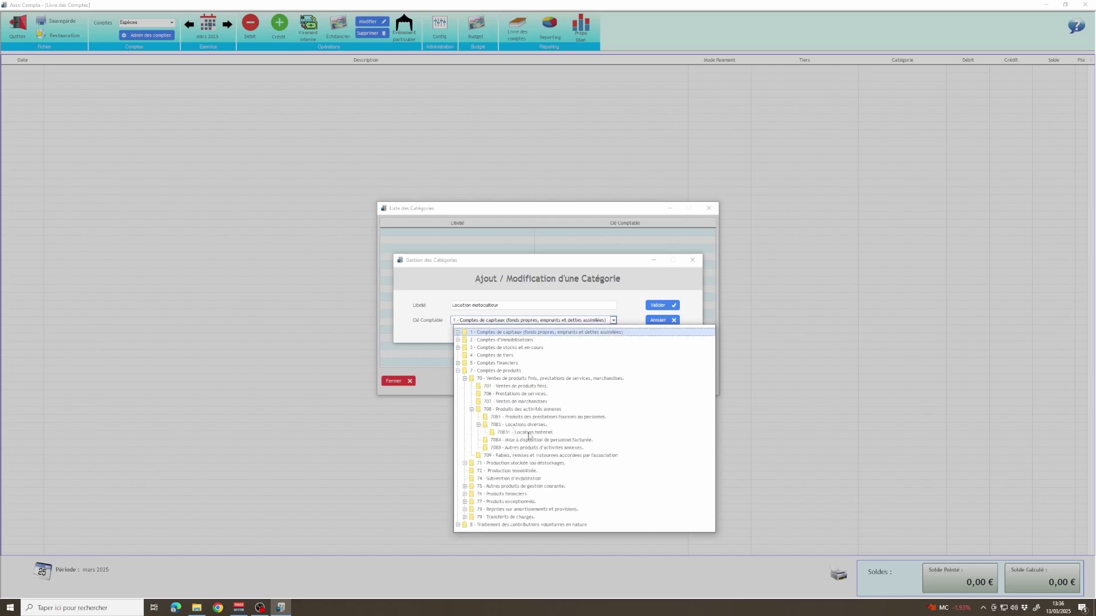
pyautogui.click(531, 432)
pyautogui.click(671, 307)
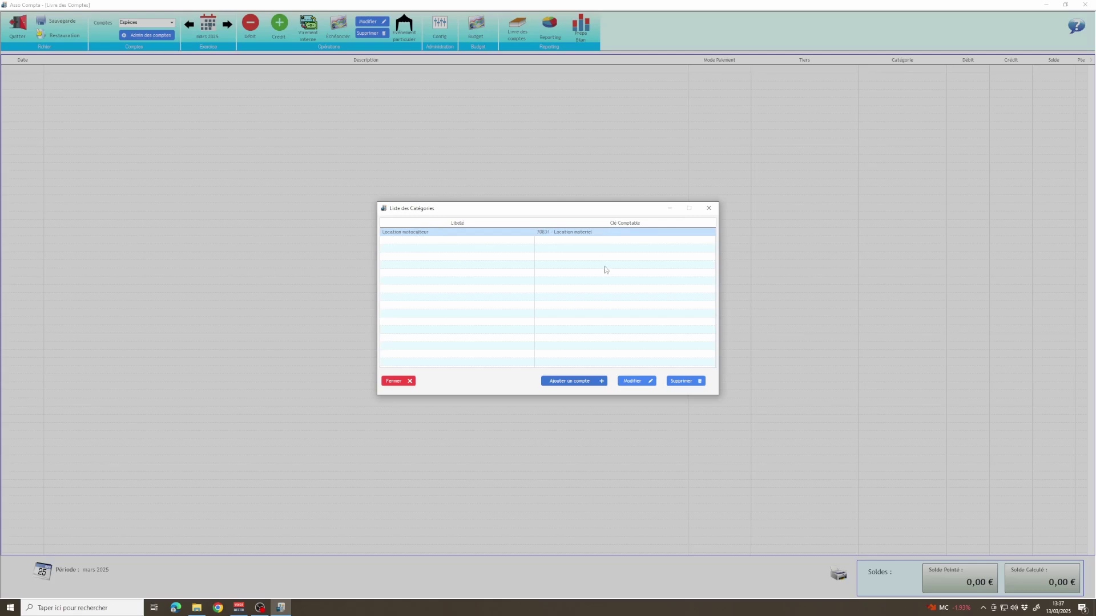
pyautogui.click(398, 380)
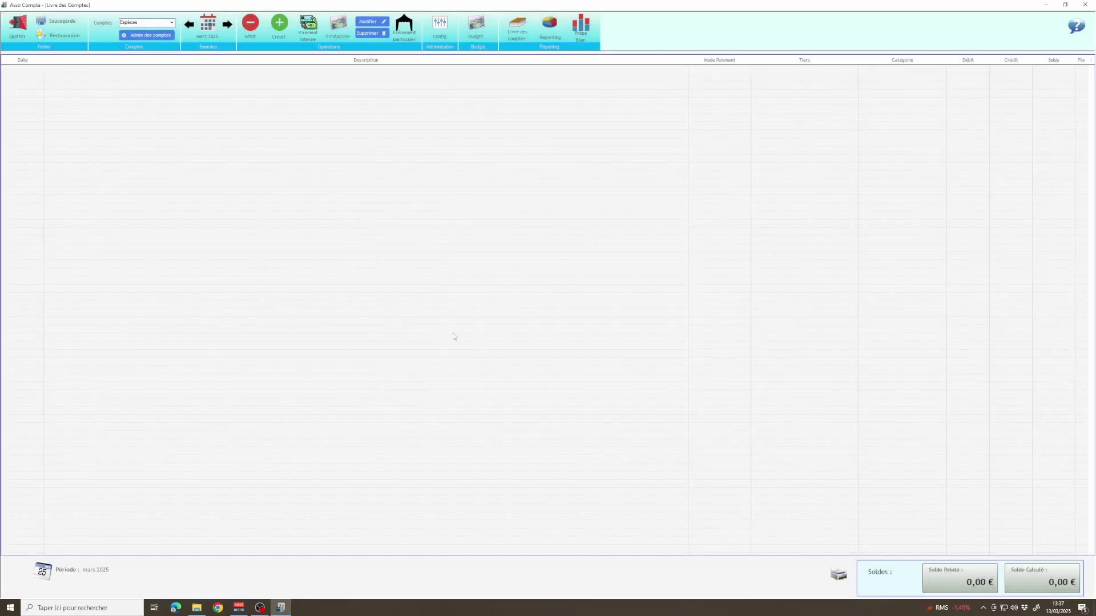
pyautogui.click(520, 32)
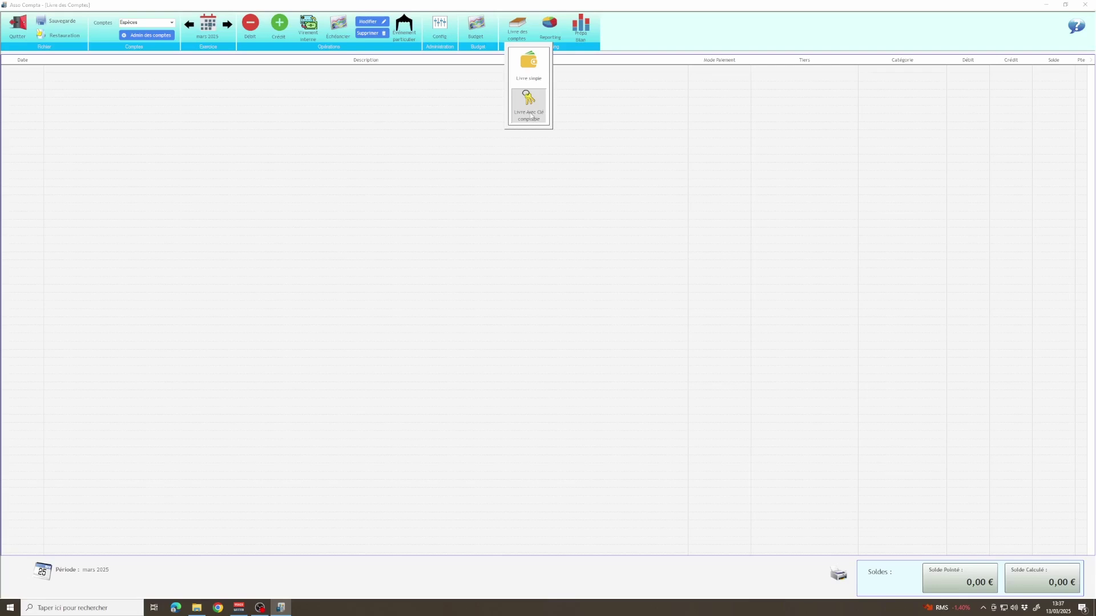
# - Review the third-party list and the fields of the form for adding one, including the member option, without saving anything, and close the list
pyautogui.click(439, 26)
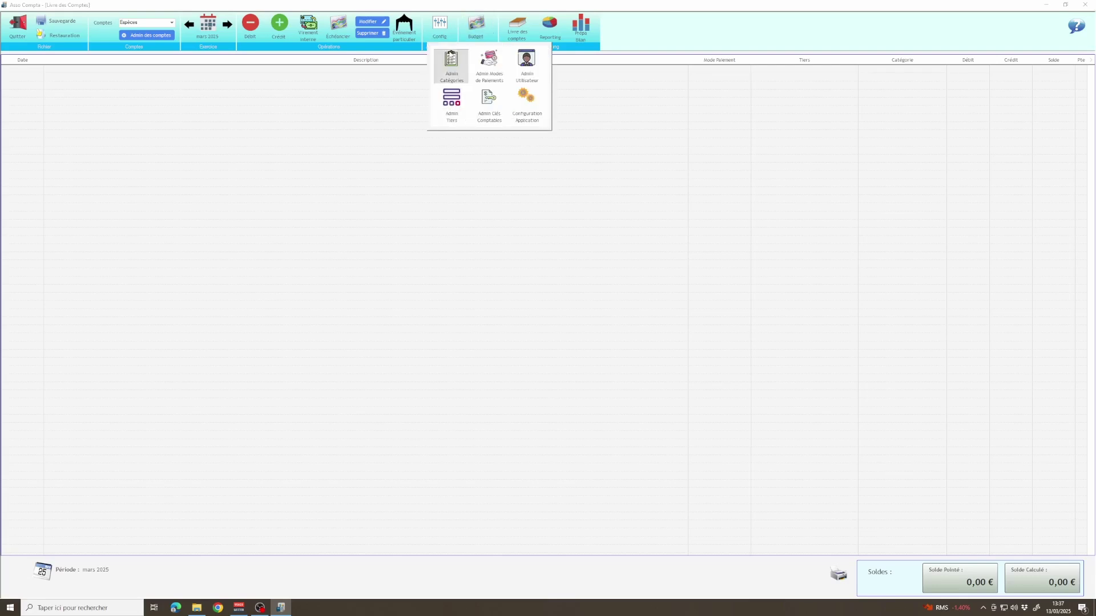
pyautogui.click(452, 106)
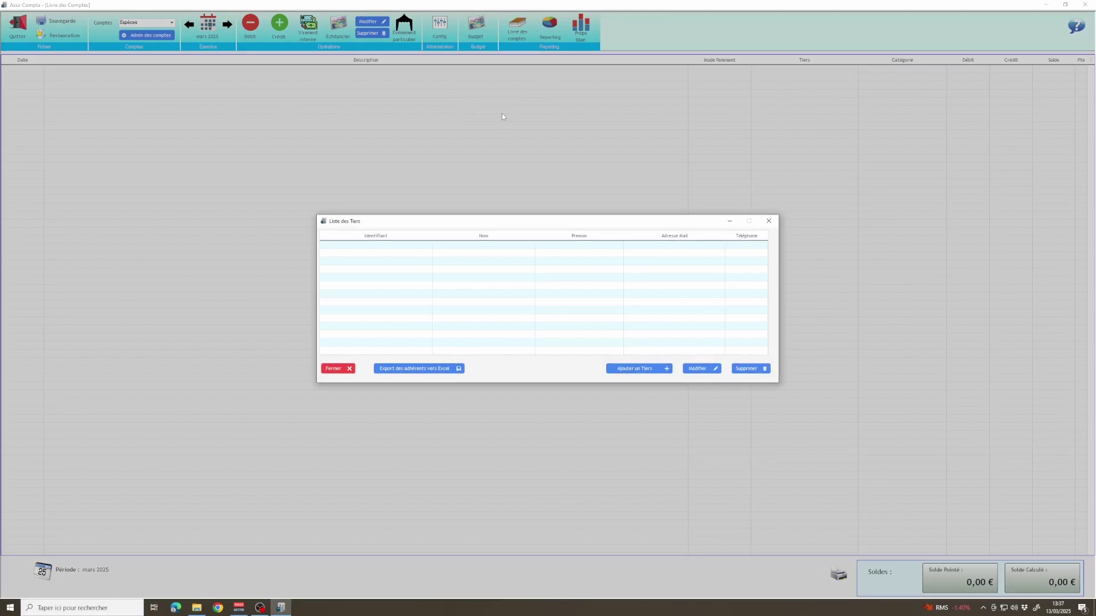
pyautogui.click(635, 368)
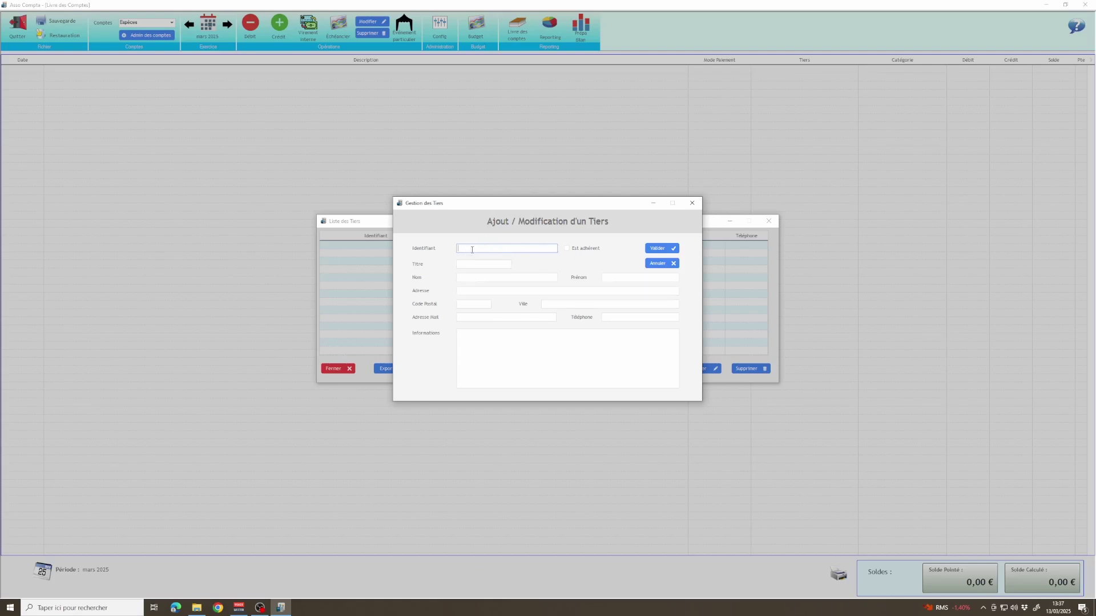
pyautogui.click(491, 278)
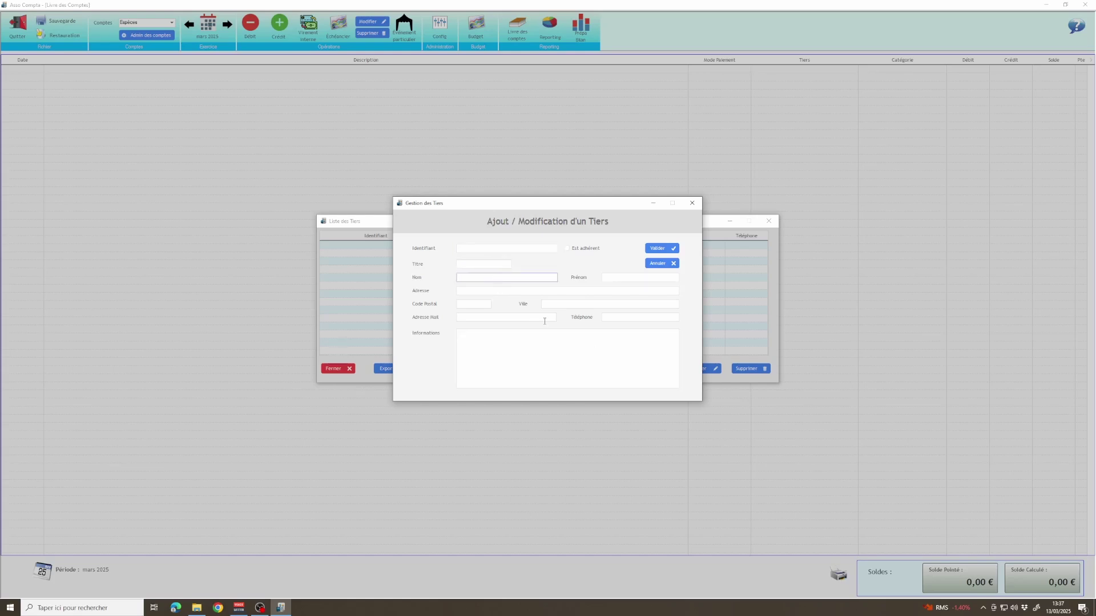
pyautogui.press('Tab')
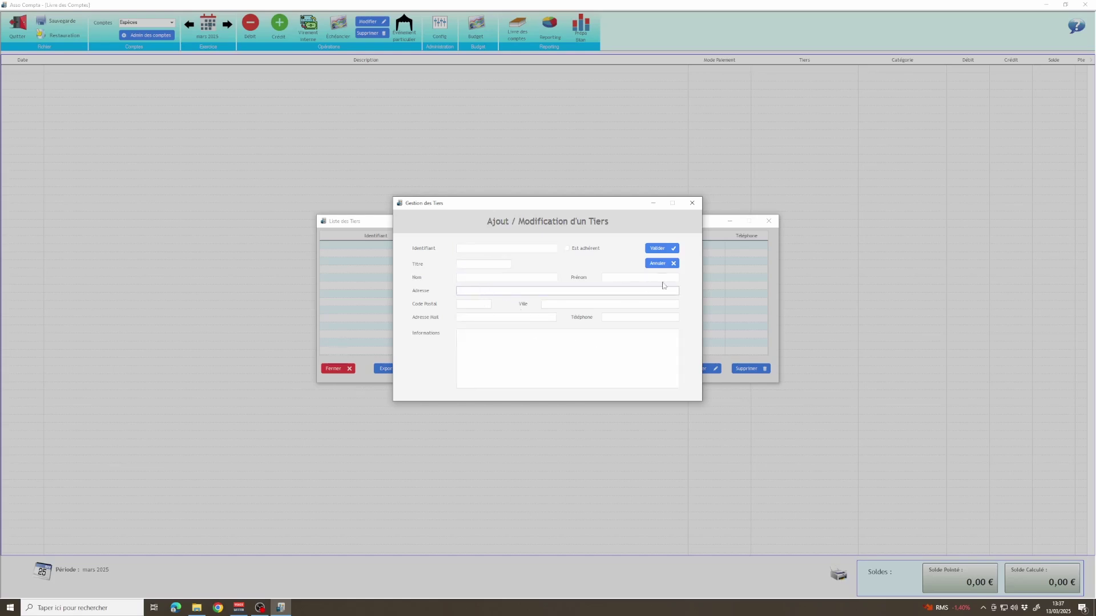
pyautogui.click(575, 250)
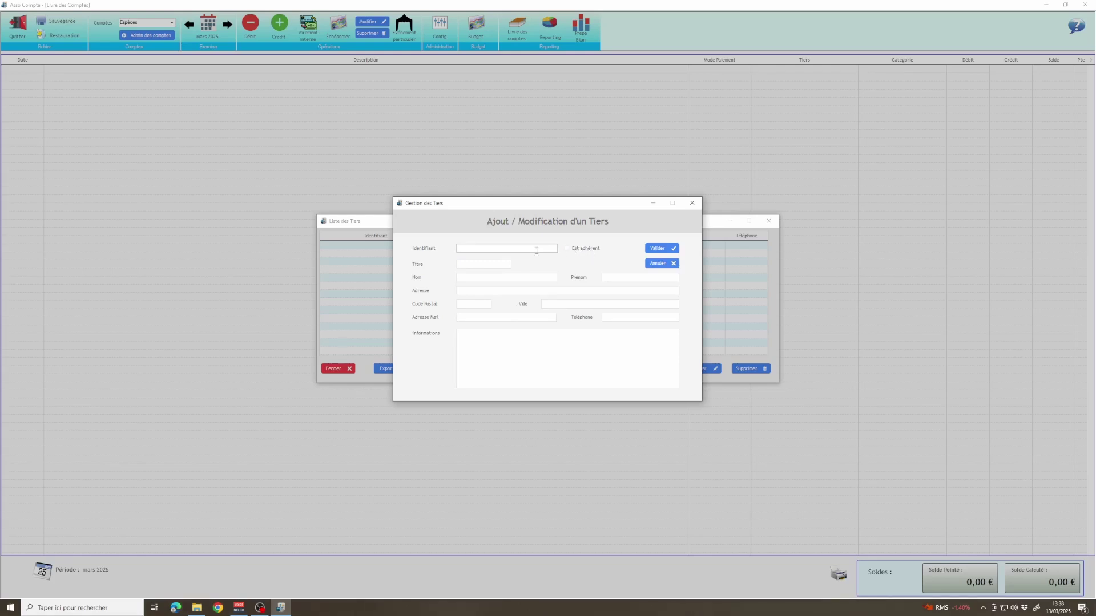
pyautogui.click(580, 252)
pyautogui.click(592, 251)
pyautogui.click(662, 263)
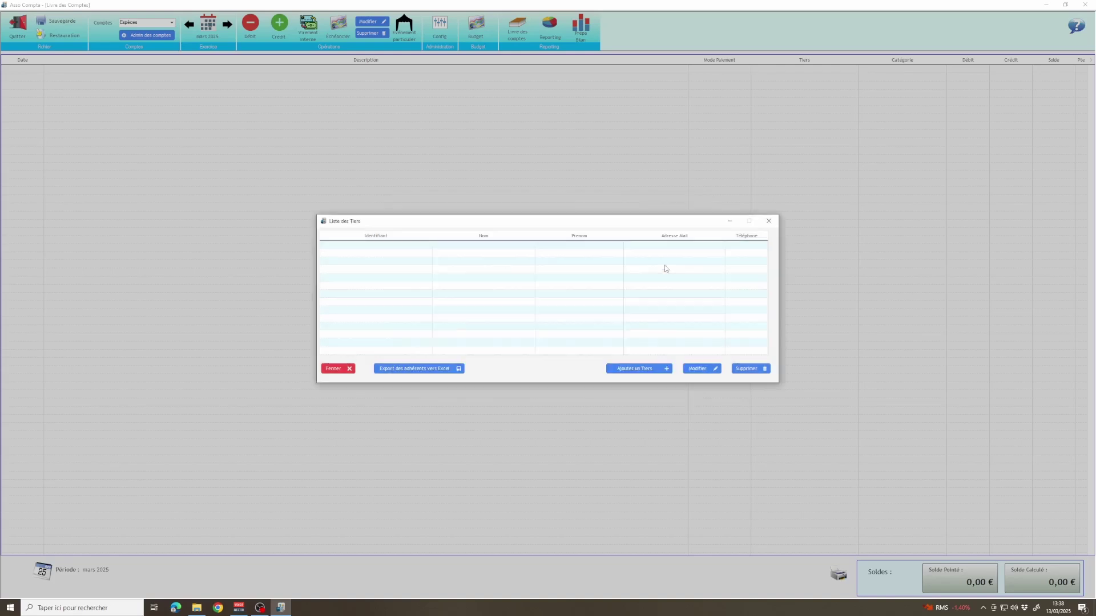
pyautogui.press('Escape')
# - Review the user management form with its identifier, password, information and user rights fields, and cancel without creating a user
pyautogui.click(440, 28)
pyautogui.click(539, 64)
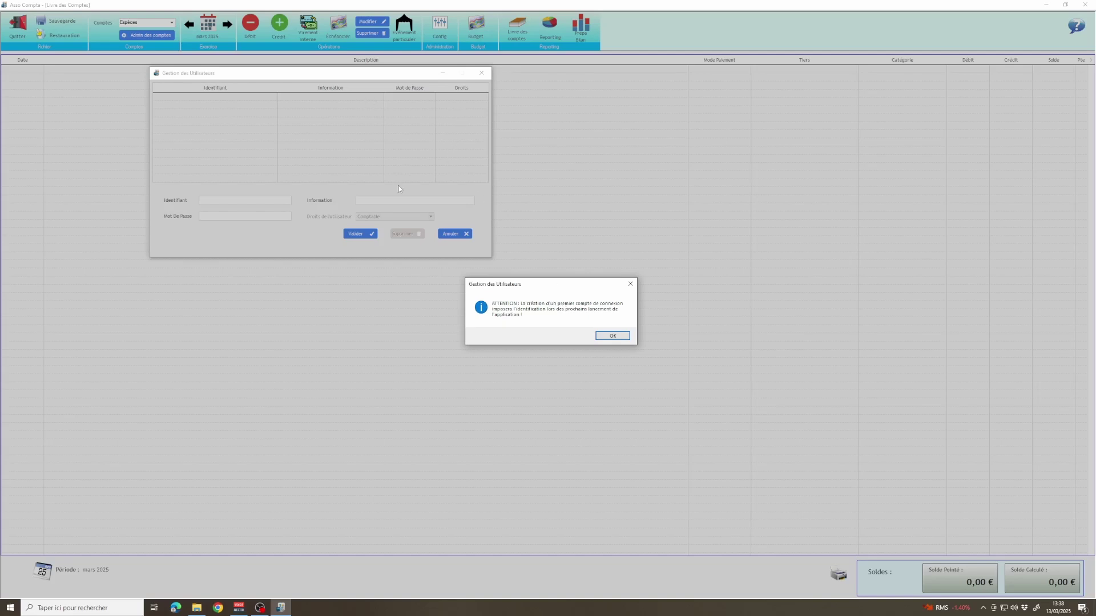
pyautogui.click(612, 336)
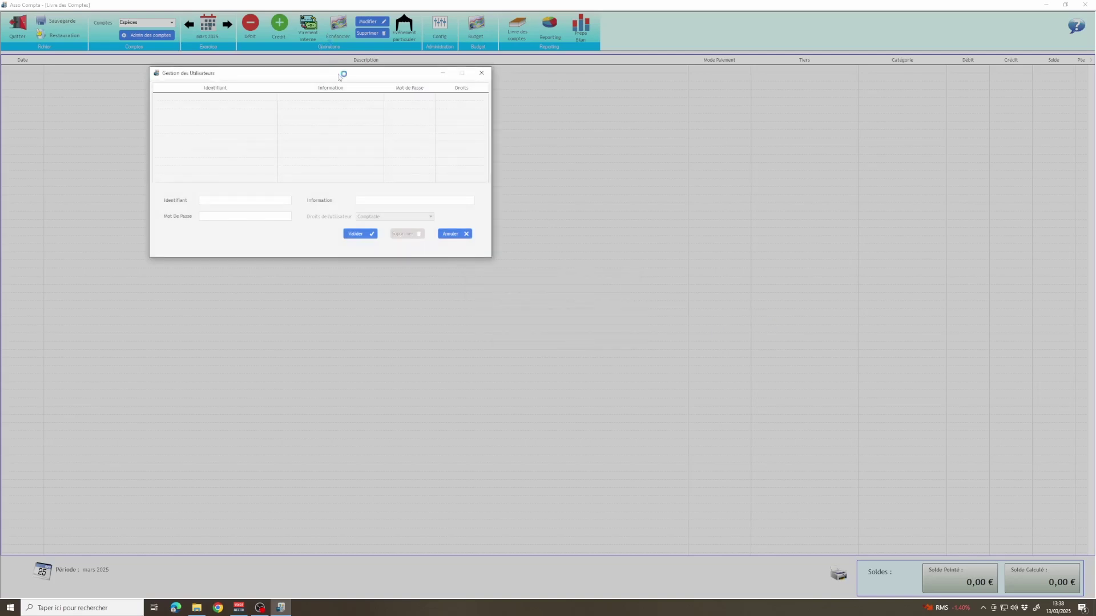
pyautogui.moveTo(339, 72); pyautogui.dragTo(500, 86)
pyautogui.click(396, 213)
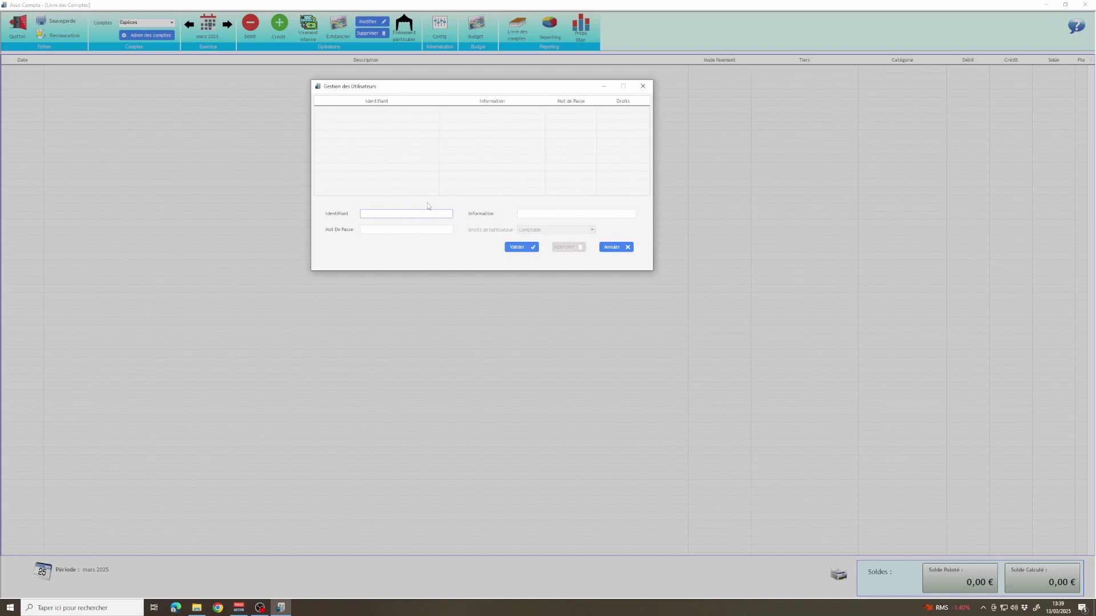
pyautogui.click(370, 228)
pyautogui.click(583, 214)
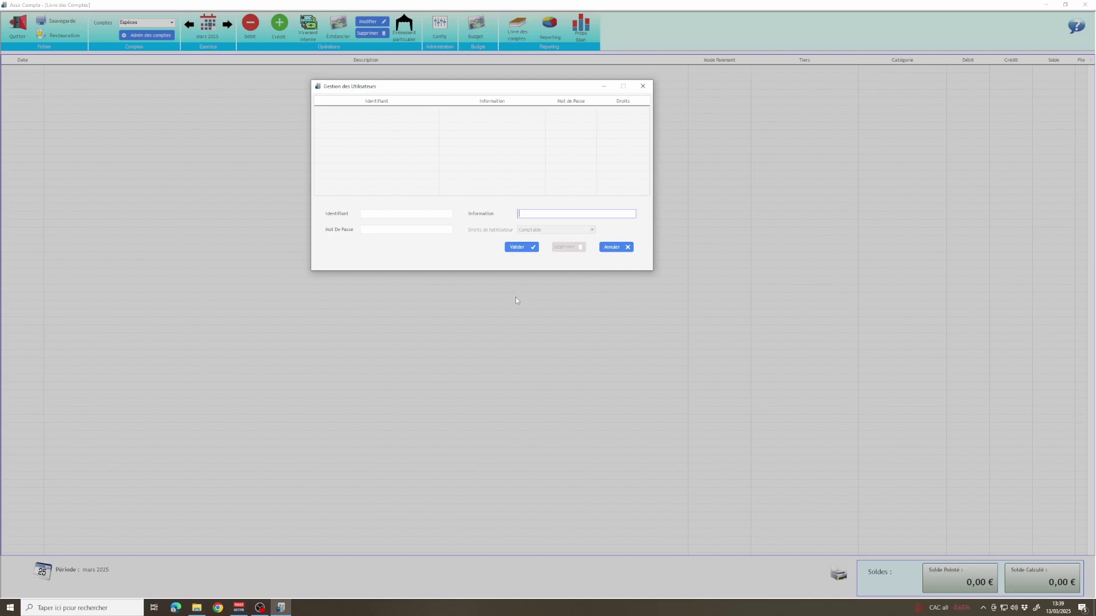
pyautogui.click(617, 247)
# - Review the application settings for logo, association name, balance sheet title, automatic backups and scheduled transaction integration, and close them without changes
pyautogui.click(440, 26)
pyautogui.click(528, 101)
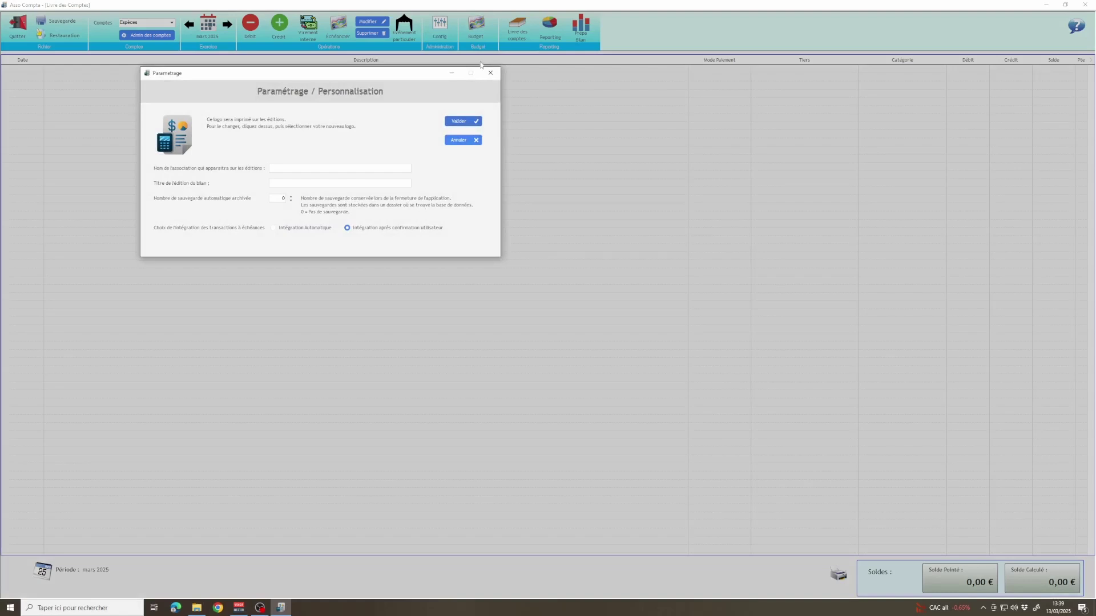
pyautogui.click(494, 75)
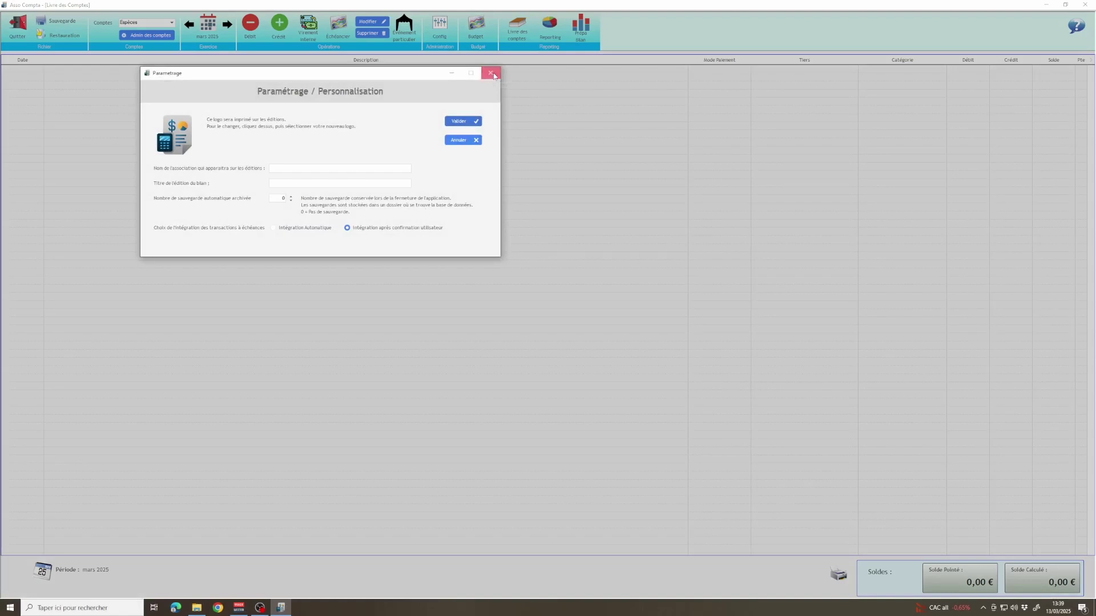